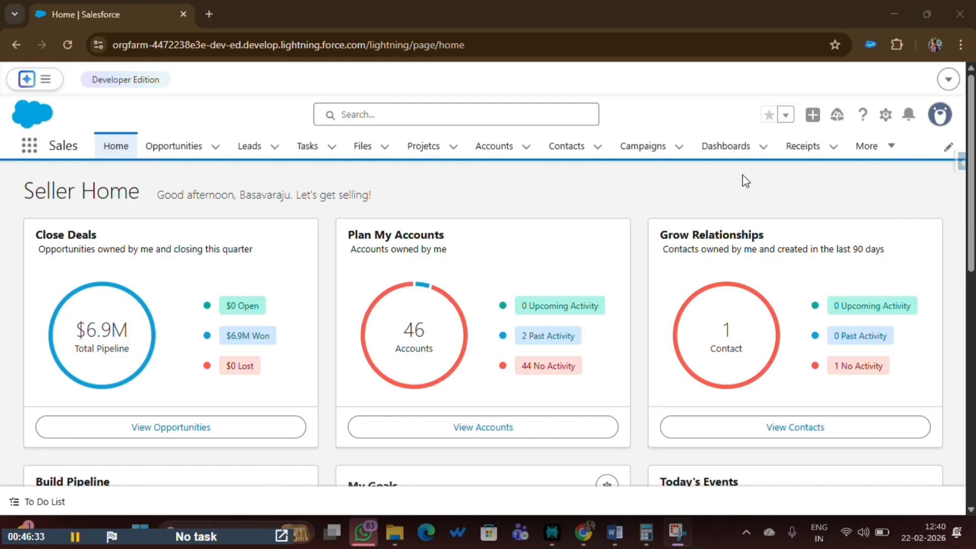
# From receipt R-007, open the Receipt object in Object Manager in a new tab.
pyautogui.click(798, 147)
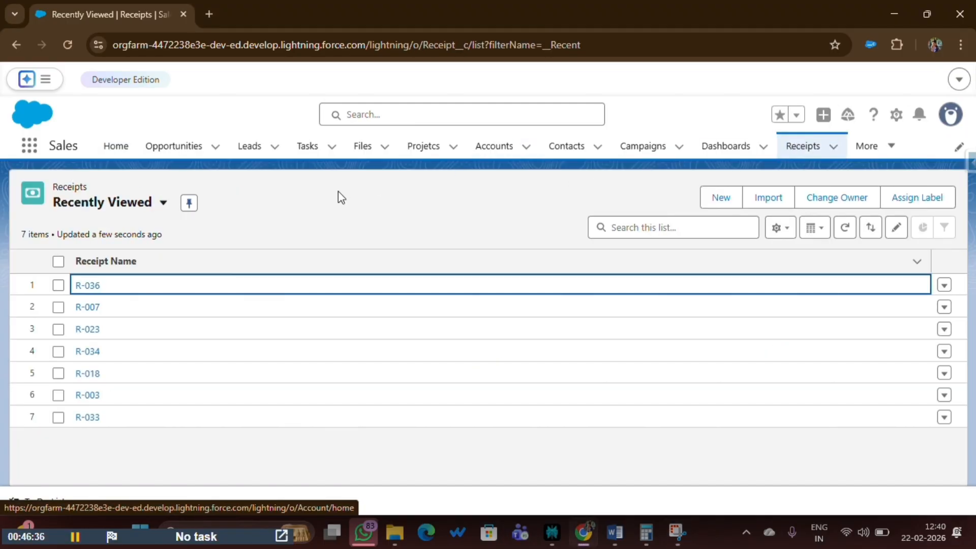
pyautogui.click(88, 307)
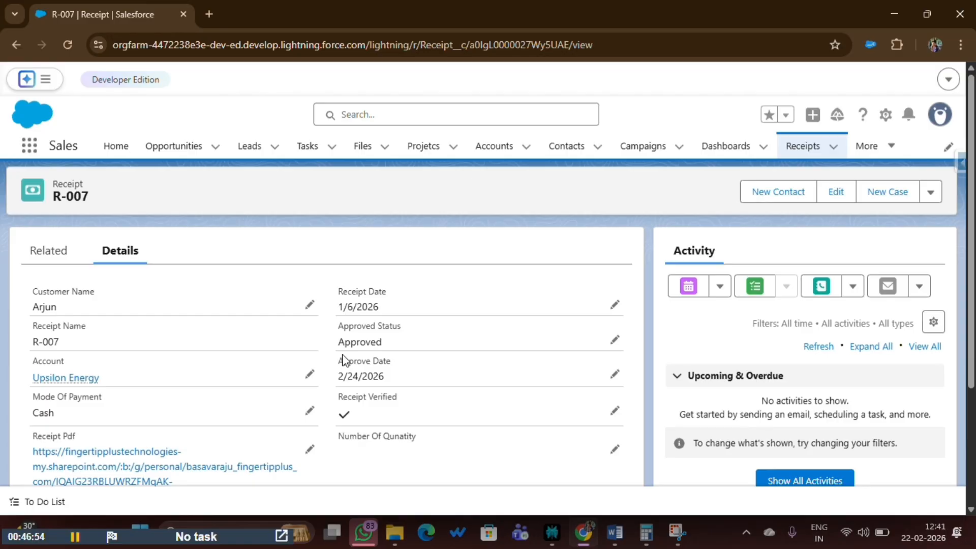
pyautogui.click(887, 117)
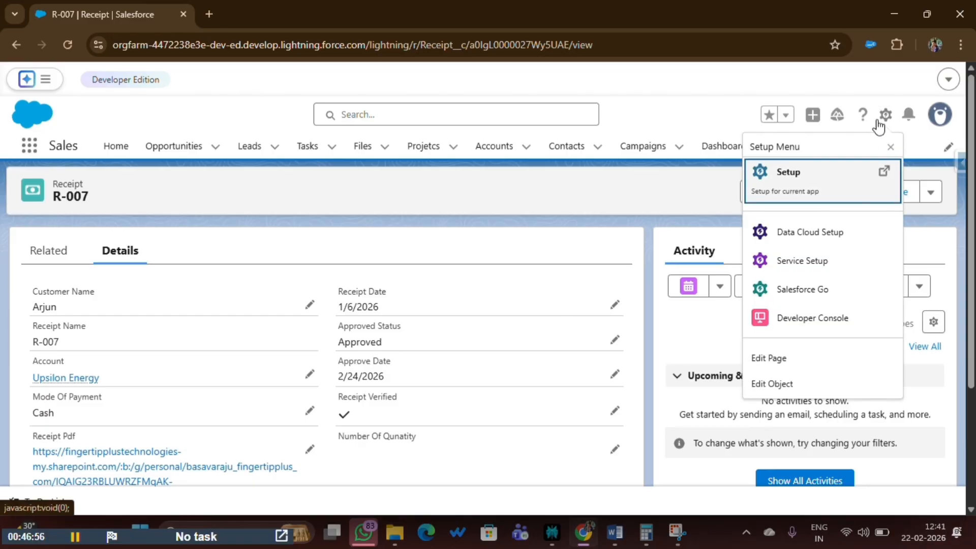
pyautogui.click(786, 383)
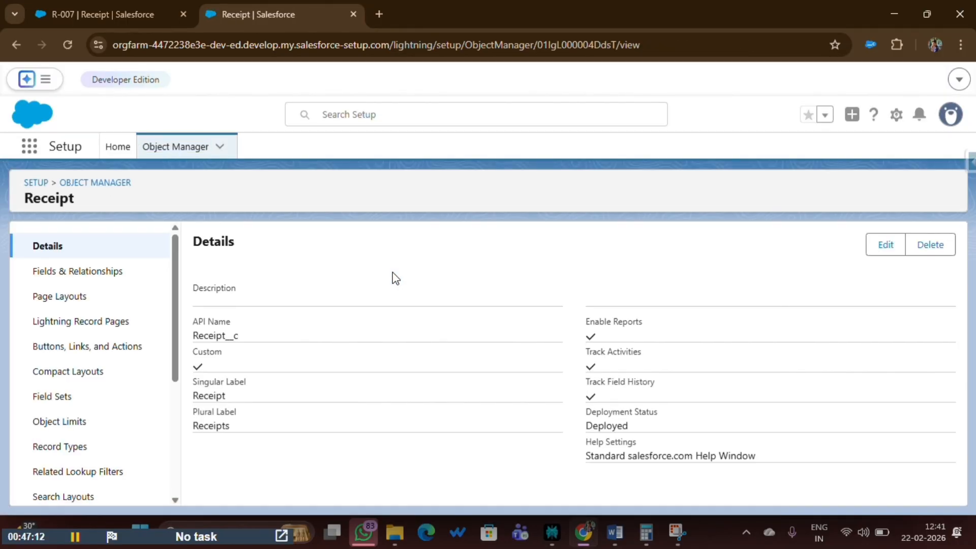
# Start a new custom field under Receipt's Fields & Relationships and choose the Formula data type.
pyautogui.click(55, 273)
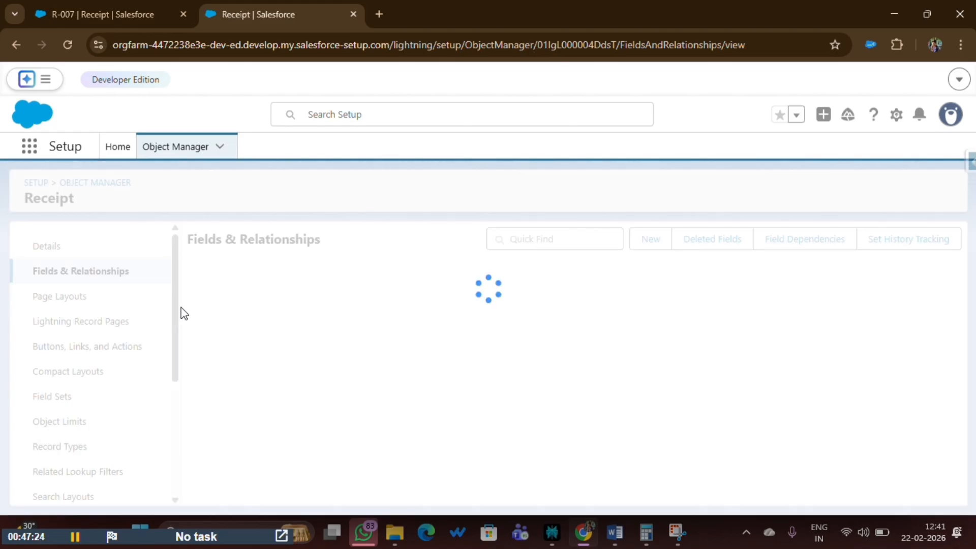
pyautogui.click(649, 239)
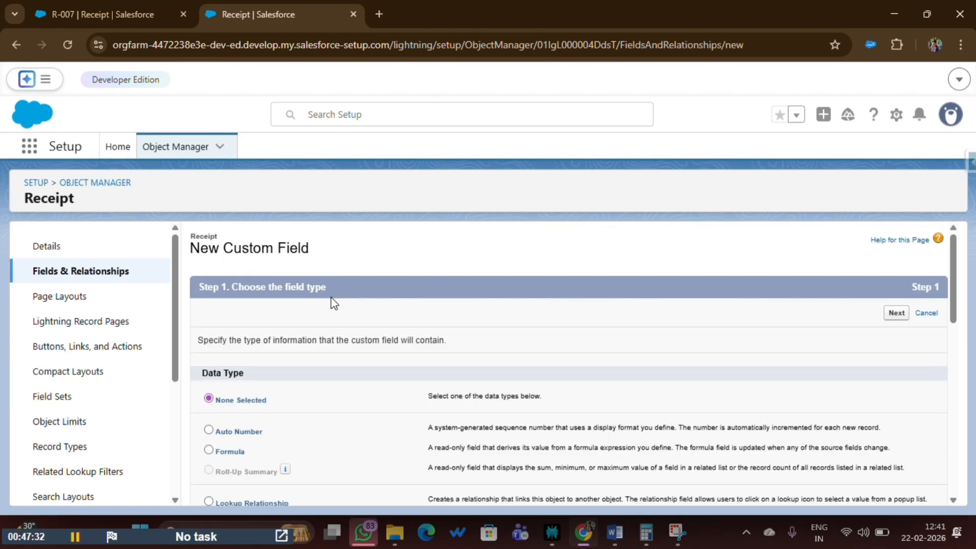
pyautogui.scroll(-3, 284, 294)
pyautogui.scroll(3, 283, 294)
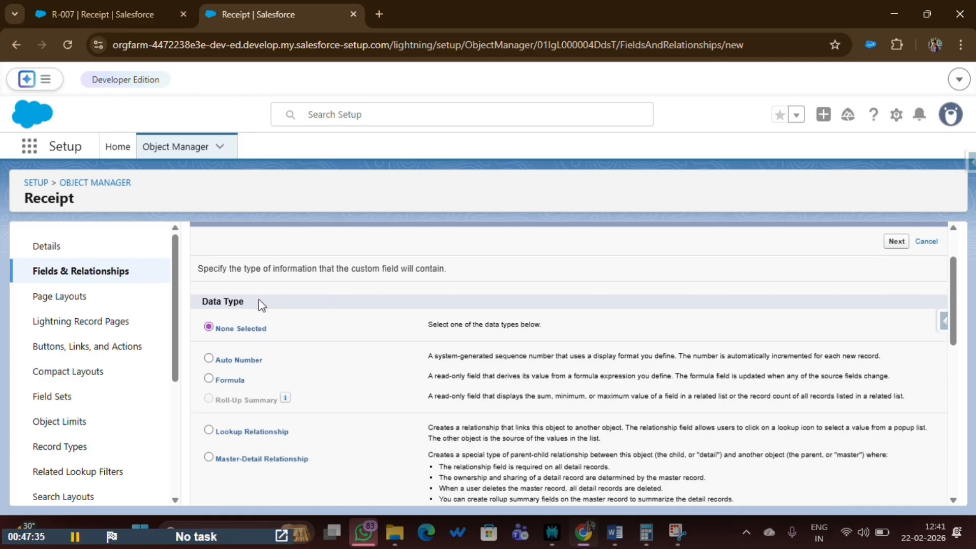
pyautogui.moveTo(257, 303); pyautogui.dragTo(190, 305)
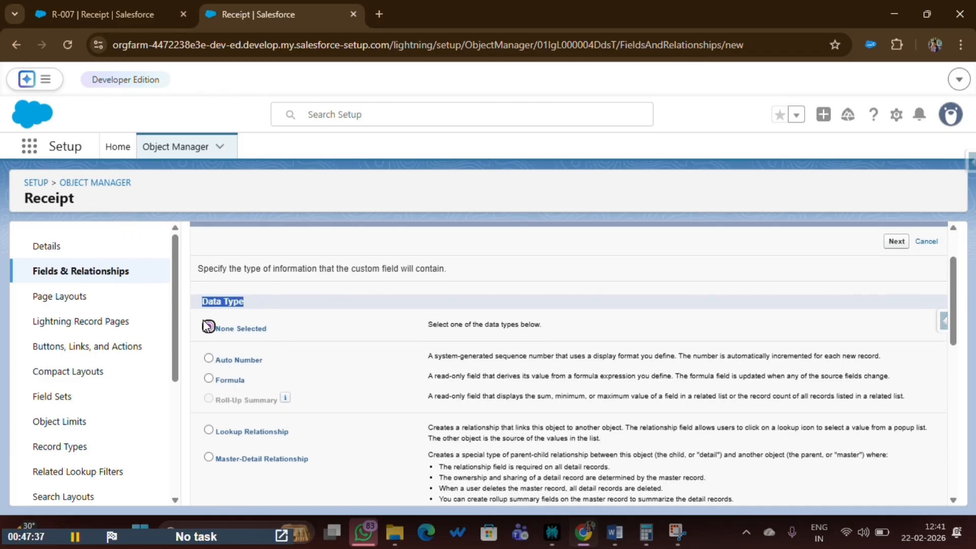
pyautogui.click(208, 378)
pyautogui.click(426, 381)
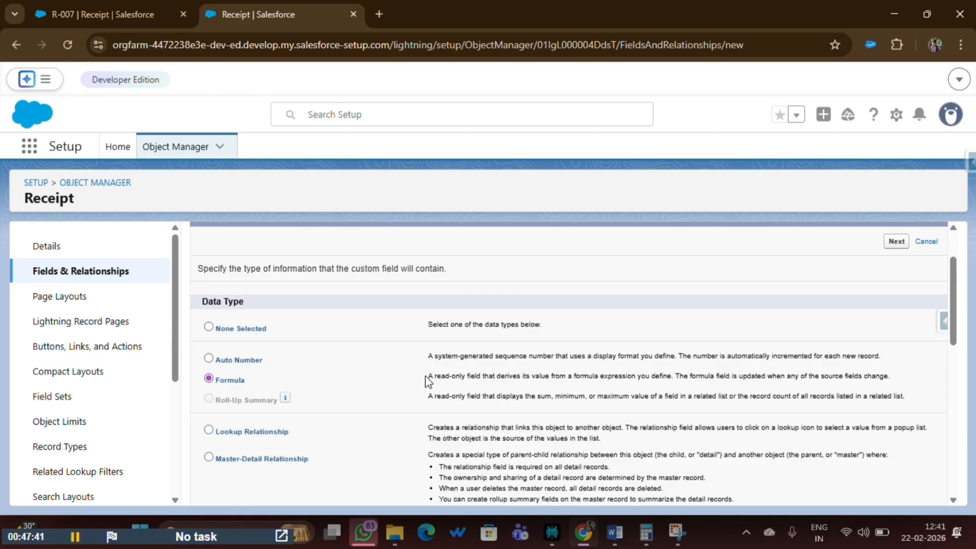
pyautogui.moveTo(426, 381); pyautogui.dragTo(893, 379)
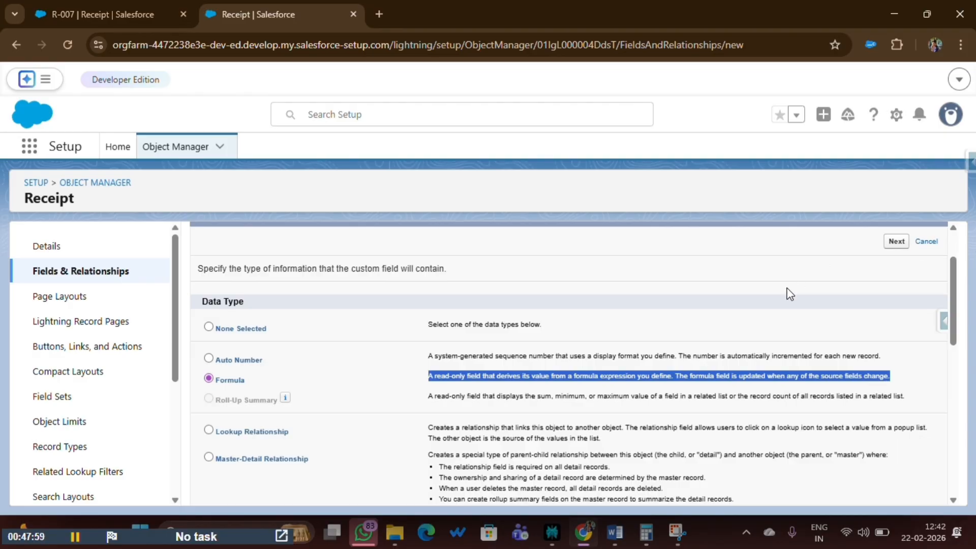
# Label the field 'Total Amount' (Total_Amount), pick Currency as return type, and reach the formula editor.
pyautogui.click(899, 242)
pyautogui.click(366, 342)
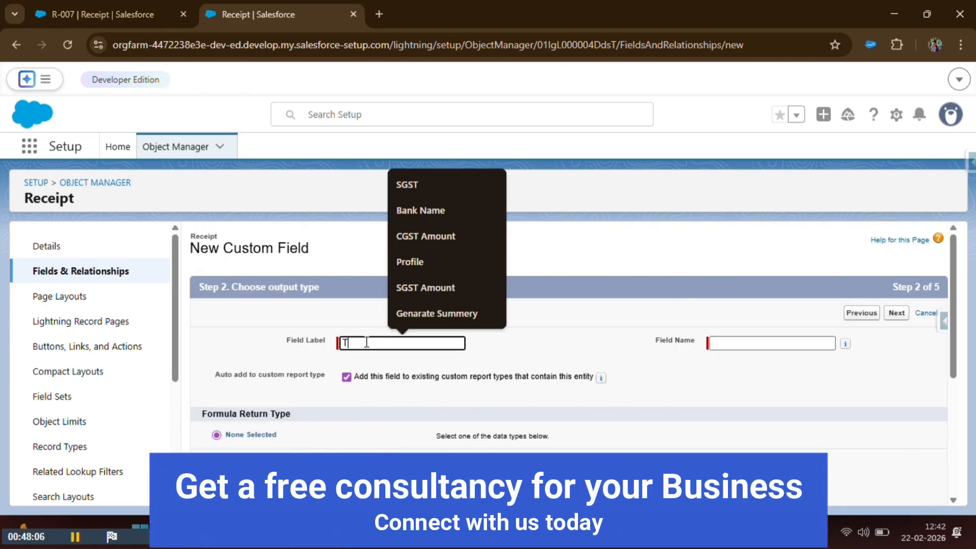
pyautogui.write('T')
pyautogui.click(427, 285)
pyautogui.click(754, 343)
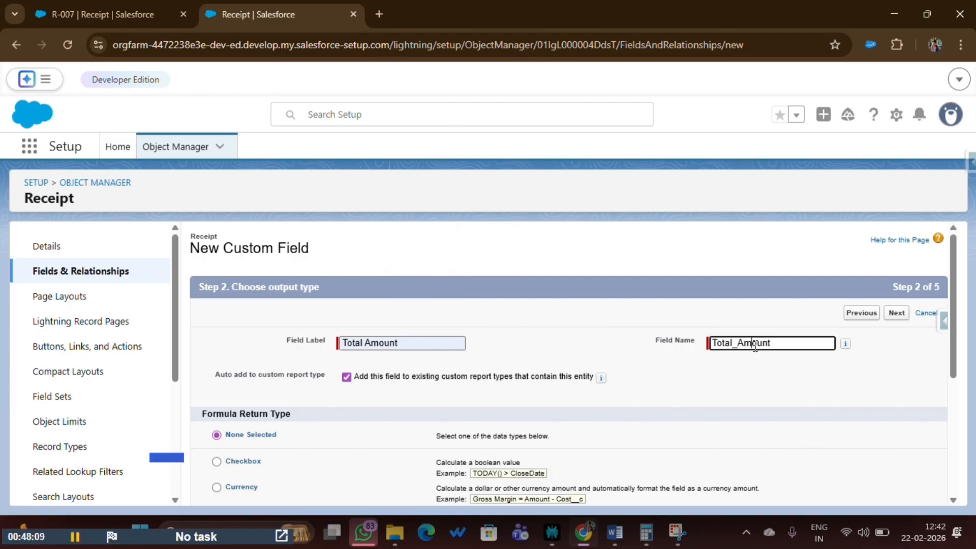
pyautogui.scroll(-1, 508, 381)
pyautogui.click(217, 416)
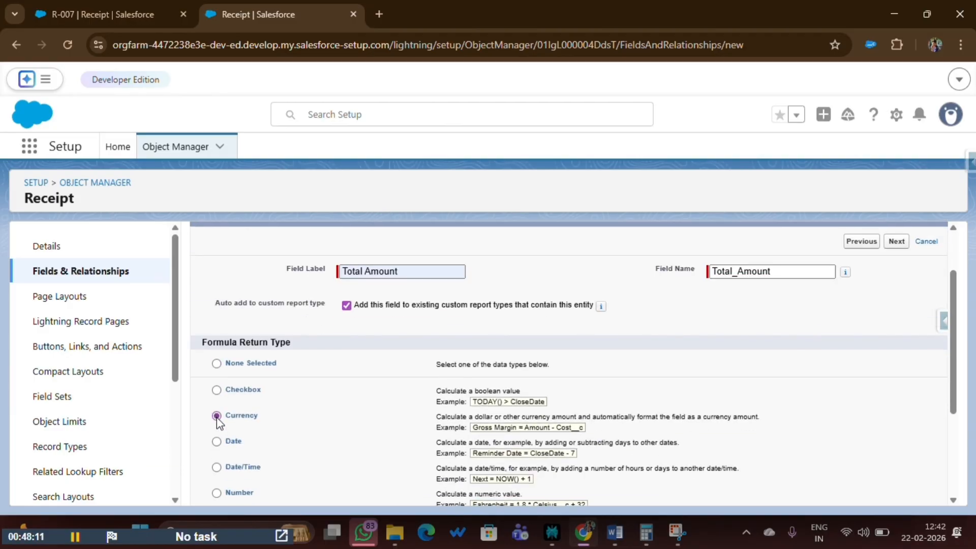
pyautogui.scroll(-3, 365, 475)
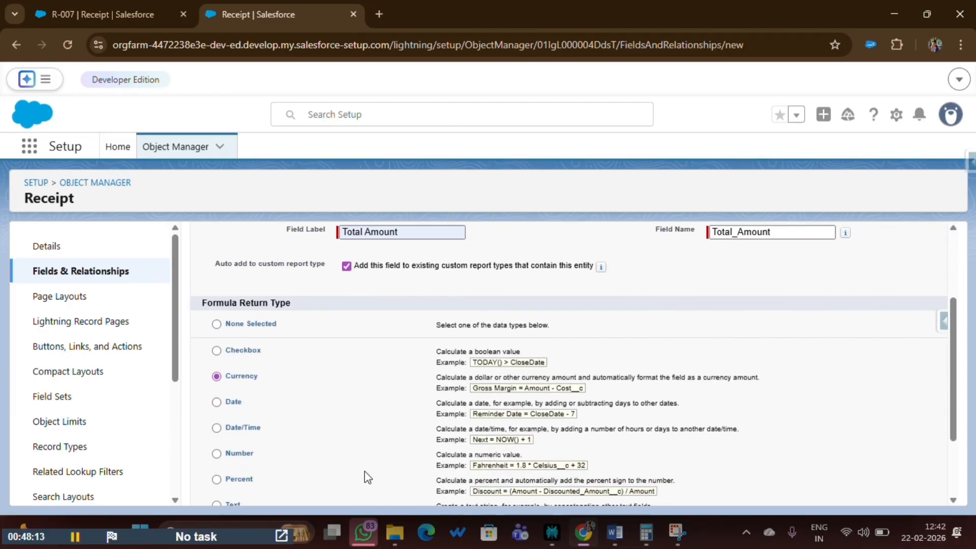
pyautogui.click(896, 489)
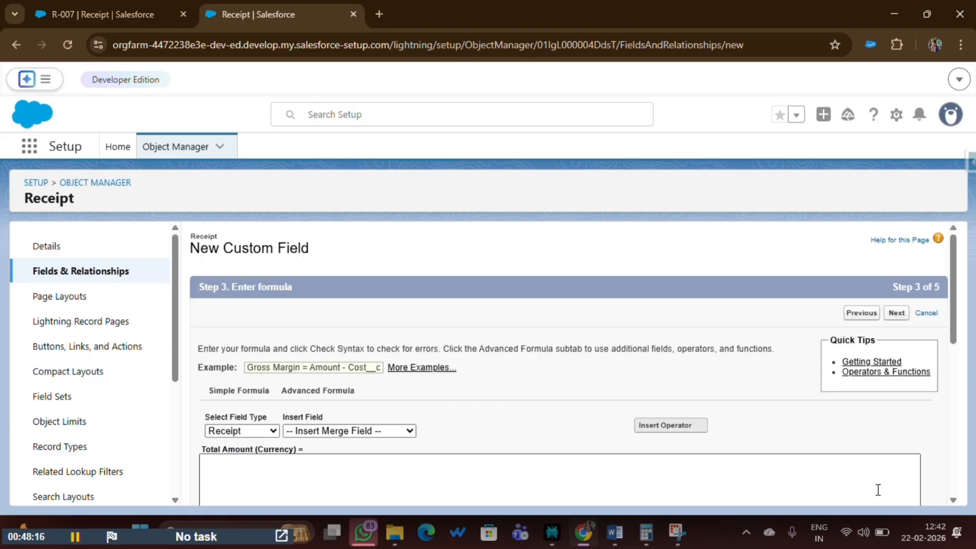
pyautogui.scroll(-2, 397, 416)
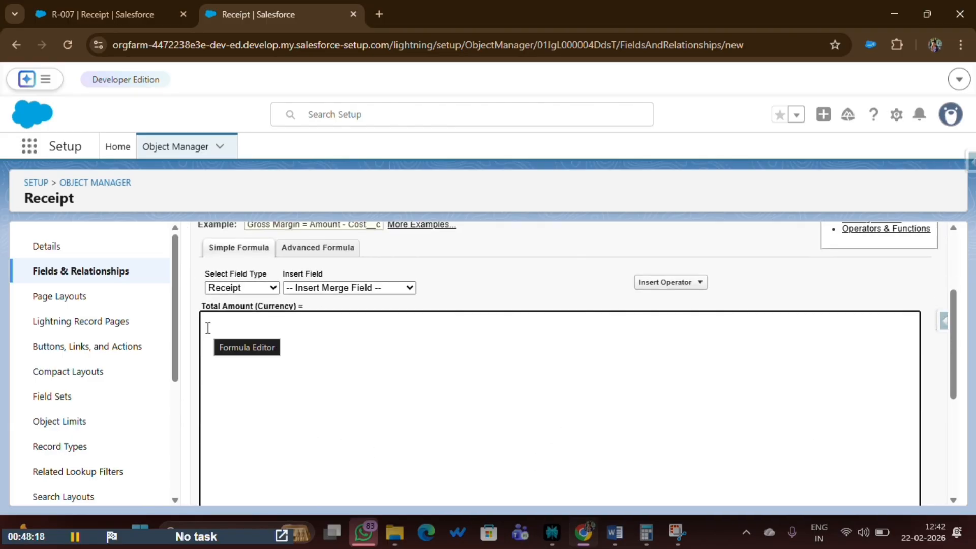
pyautogui.scroll(1, 208, 328)
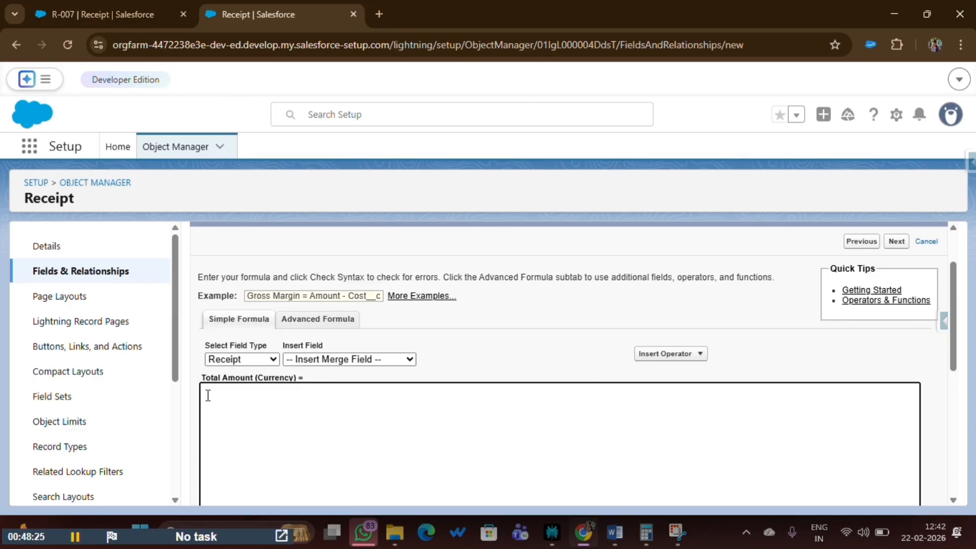
# Review the Word note 'Total Amount = Quantity * Price', highlighting each of its terms.
pyautogui.click(615, 532)
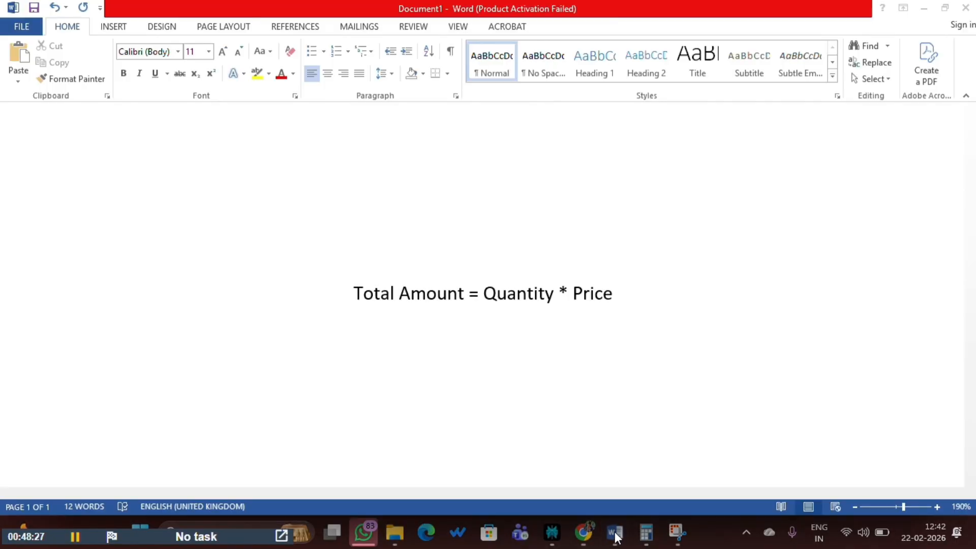
pyautogui.moveTo(350, 296); pyautogui.dragTo(441, 299)
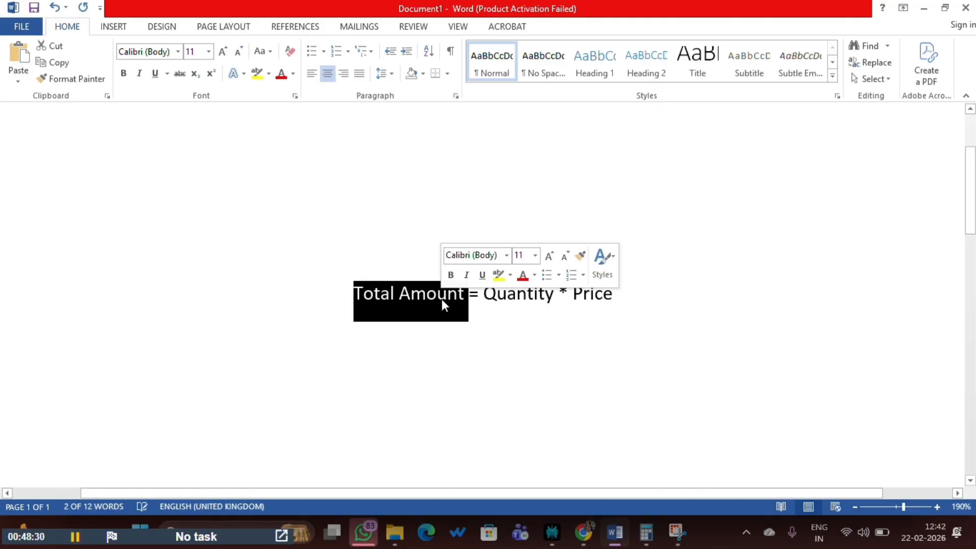
pyautogui.click(478, 298)
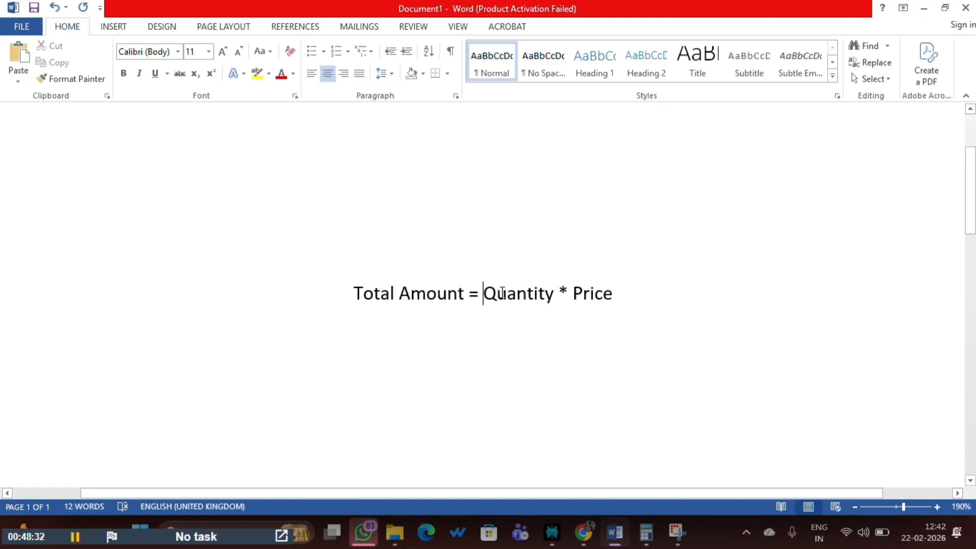
pyautogui.moveTo(502, 293)
pyautogui.mouseDown()
pyautogui.moveTo(516, 316)
pyautogui.moveTo(509, 303)
pyautogui.mouseUp()
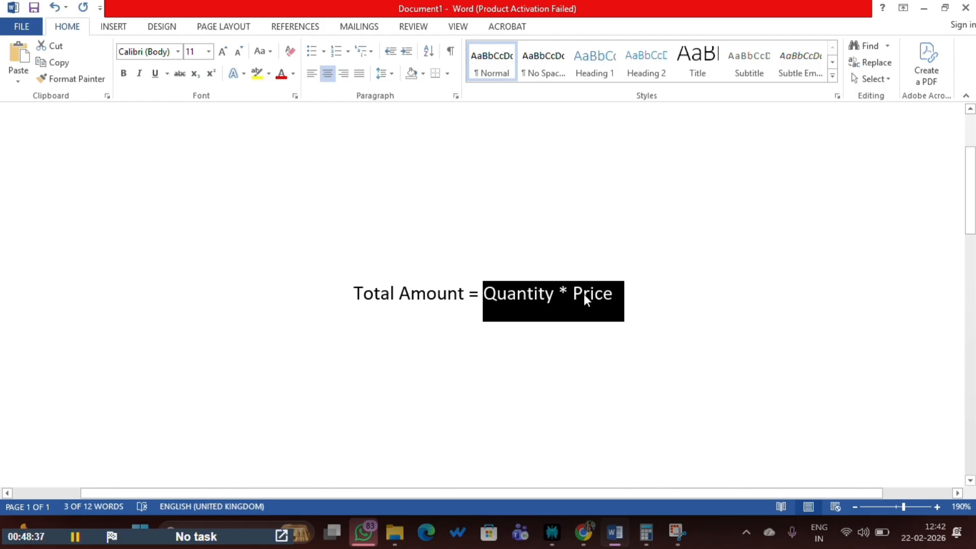
pyautogui.click(496, 297)
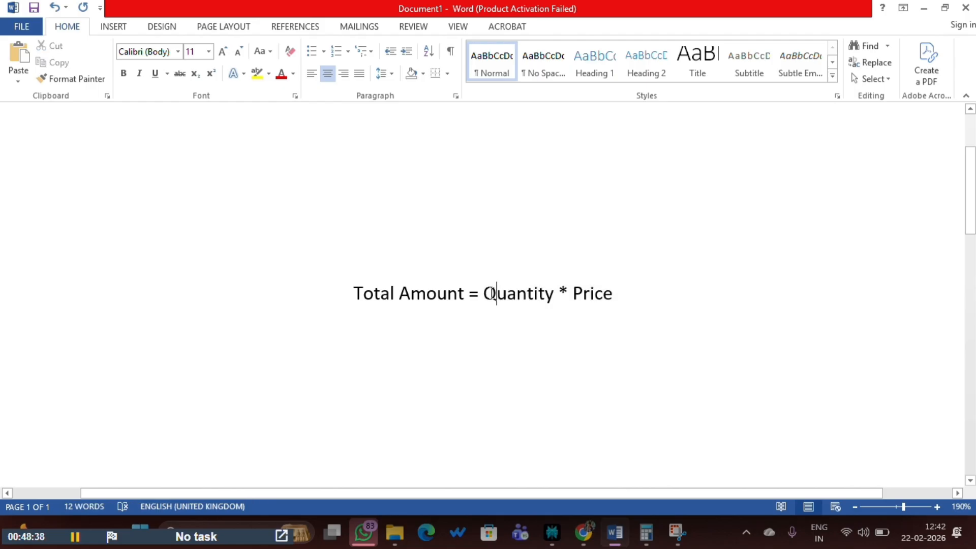
pyautogui.moveTo(485, 293); pyautogui.dragTo(613, 296)
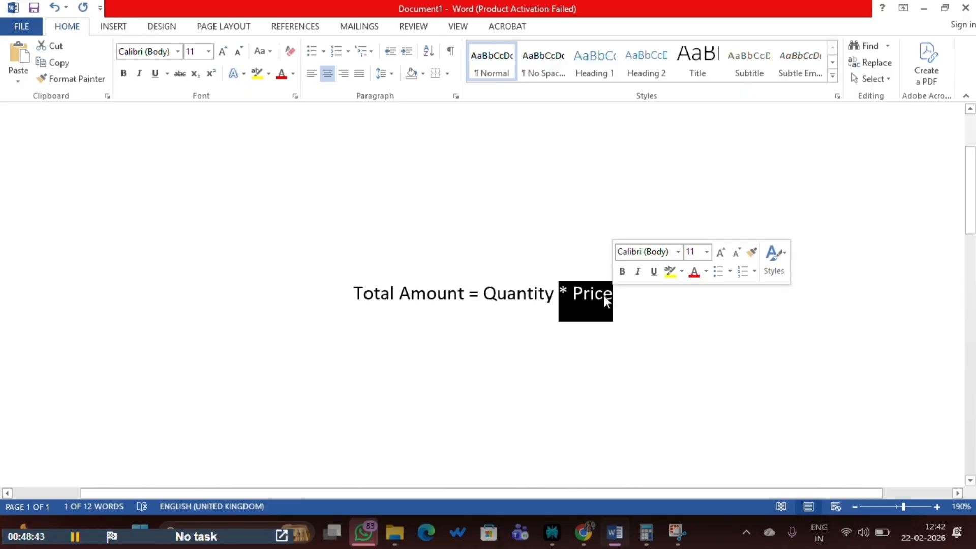
pyautogui.moveTo(353, 293); pyautogui.dragTo(617, 295)
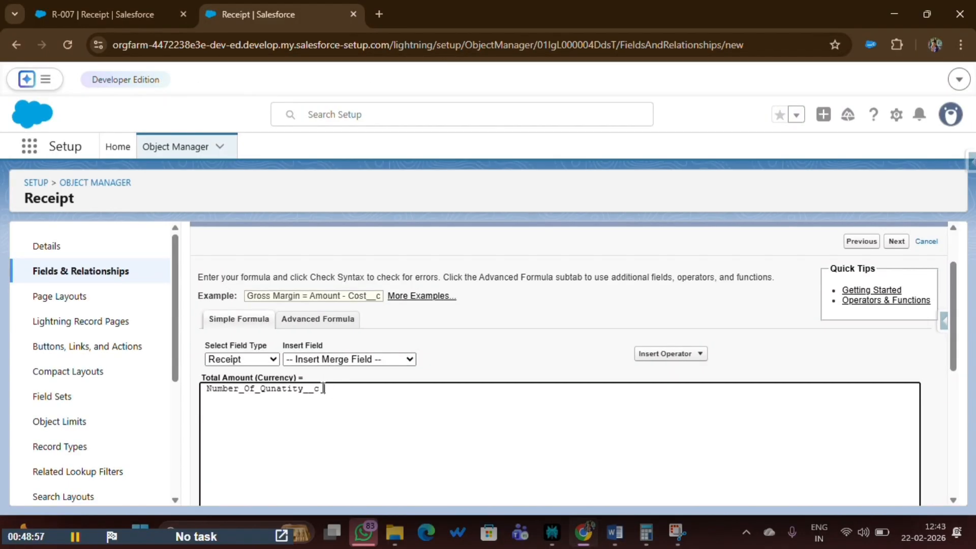
# Complete the formula as Number_Of_Qunatity__c * Price__c and confirm it passes the syntax check.
pyautogui.moveTo(321, 388); pyautogui.dragTo(164, 401)
pyautogui.press('BackSpace')
pyautogui.press('BackSpace')
pyautogui.press('BackSpace')
pyautogui.click(339, 359)
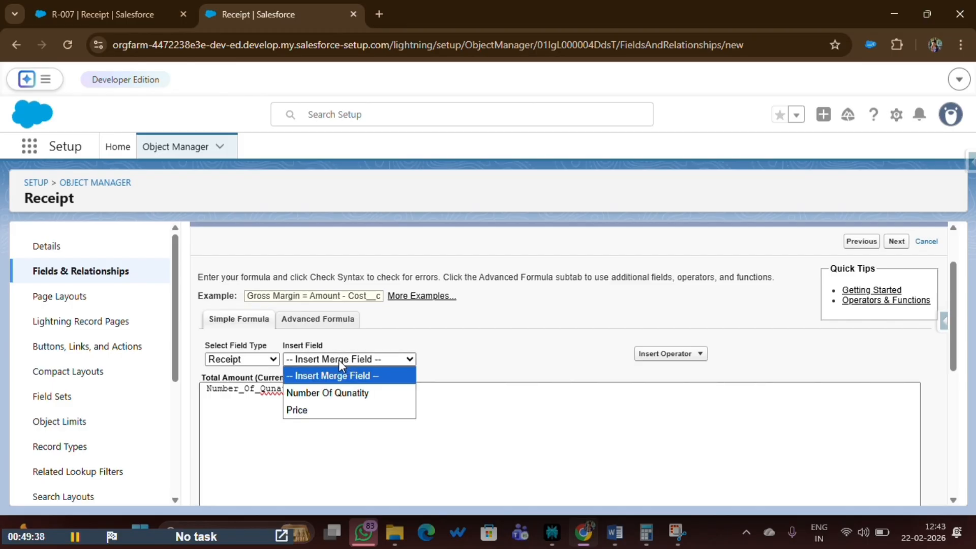
pyautogui.click(307, 411)
pyautogui.scroll(-5, 307, 421)
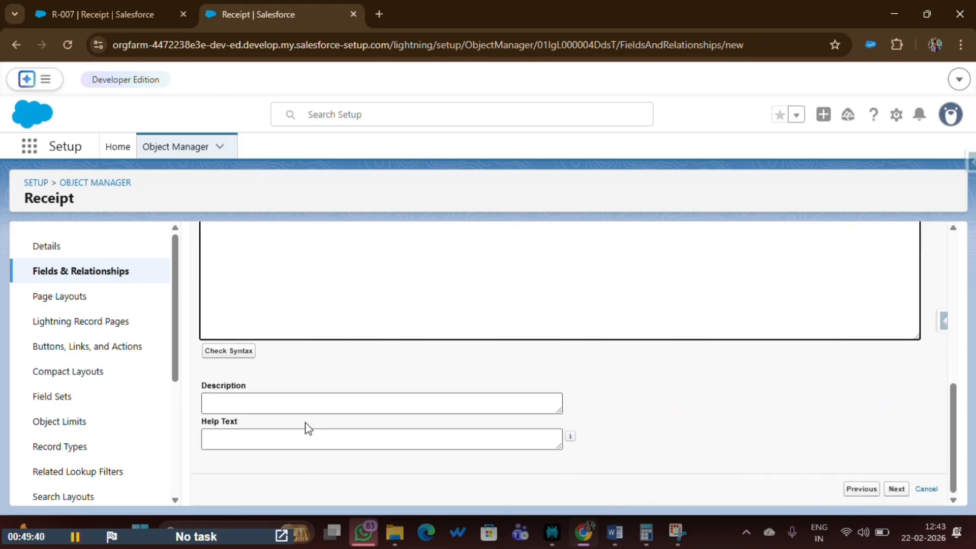
pyautogui.click(226, 351)
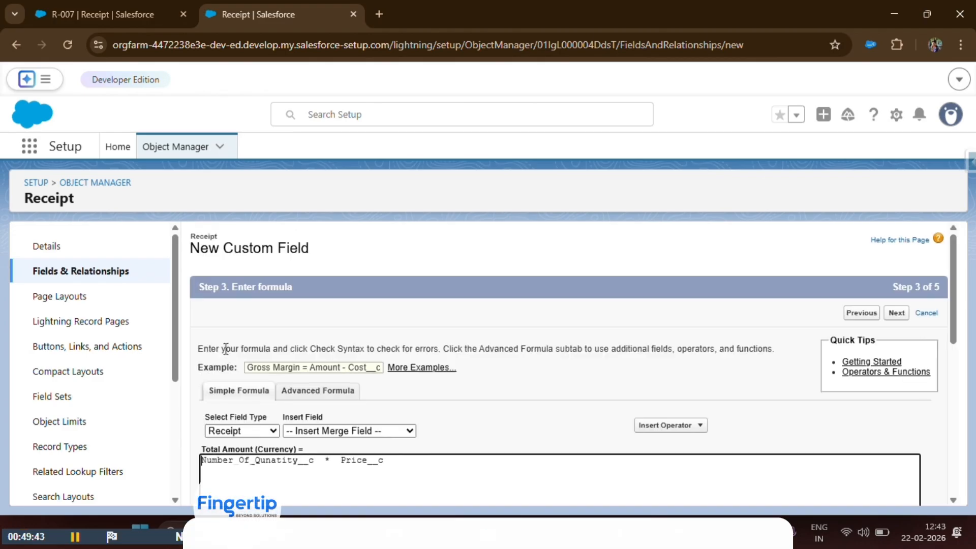
pyautogui.moveTo(259, 351); pyautogui.dragTo(500, 351)
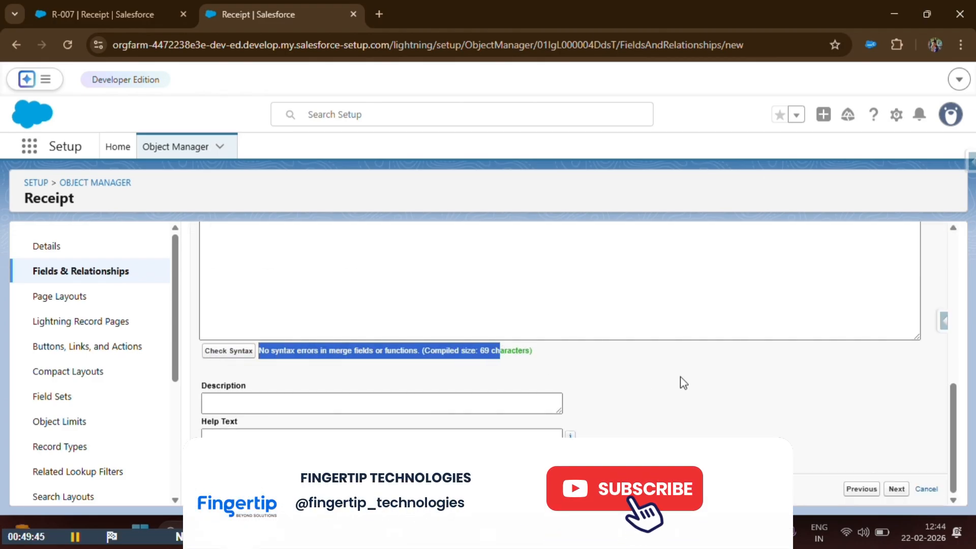
pyautogui.click(685, 370)
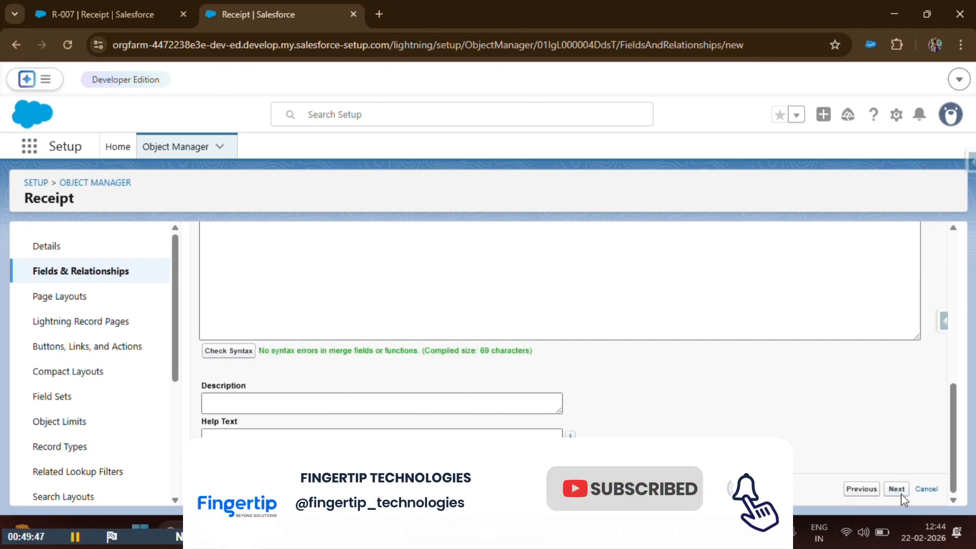
# Accept the default field-level security and page layout settings and save Total Amount.
pyautogui.click(898, 489)
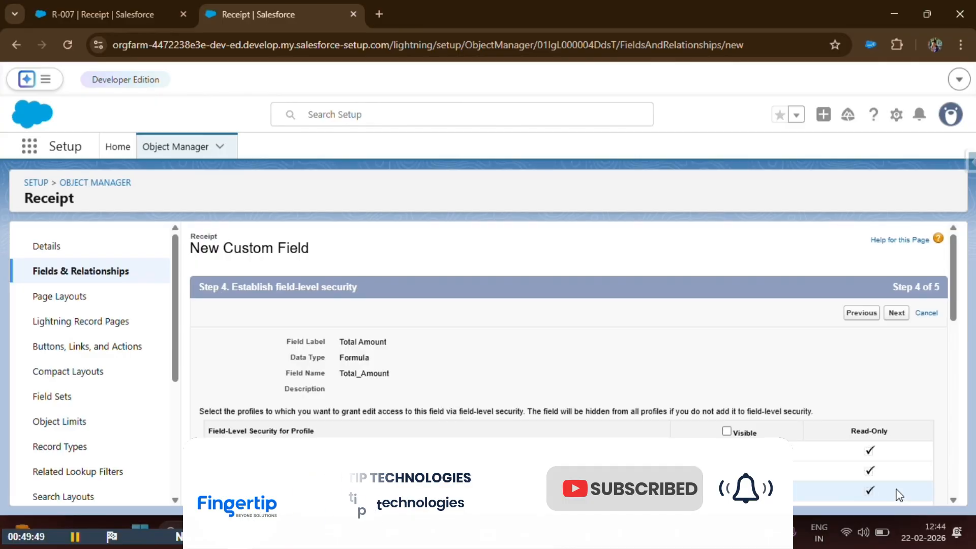
pyautogui.click(897, 315)
pyautogui.click(894, 314)
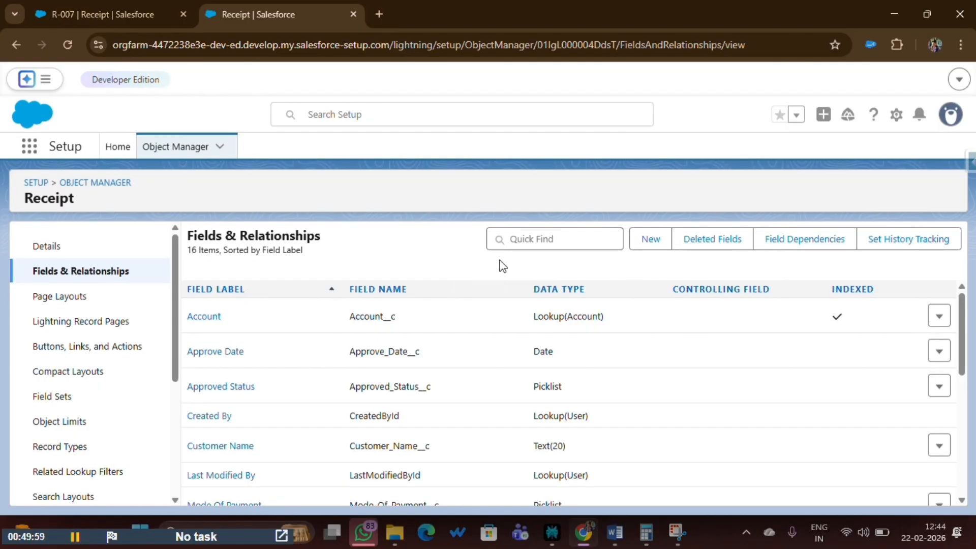
# Filter Receipt's fields by 'Tota' to confirm Total Amount is a Formula (Currency) field.
pyautogui.click(540, 249)
pyautogui.write('Tota')
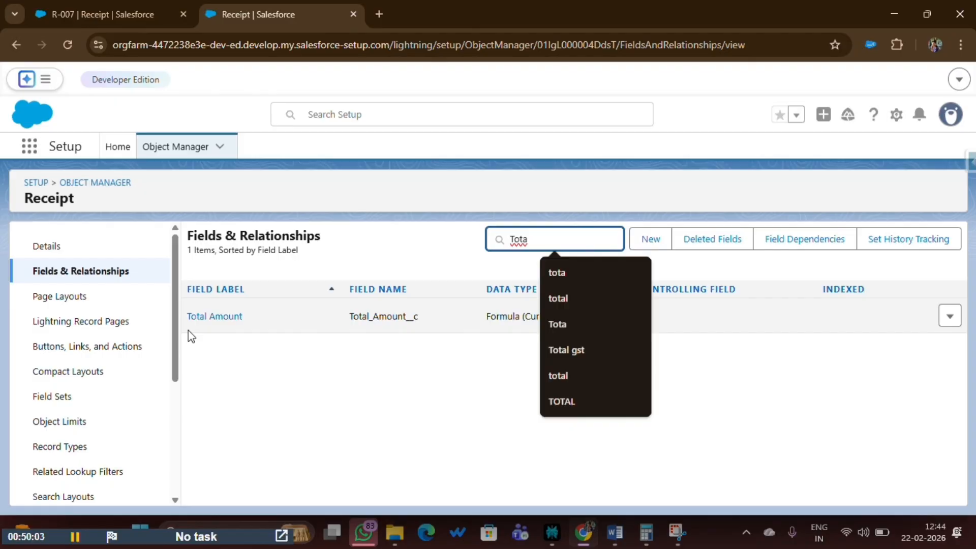
pyautogui.moveTo(187, 331); pyautogui.dragTo(616, 314)
pyautogui.click(535, 374)
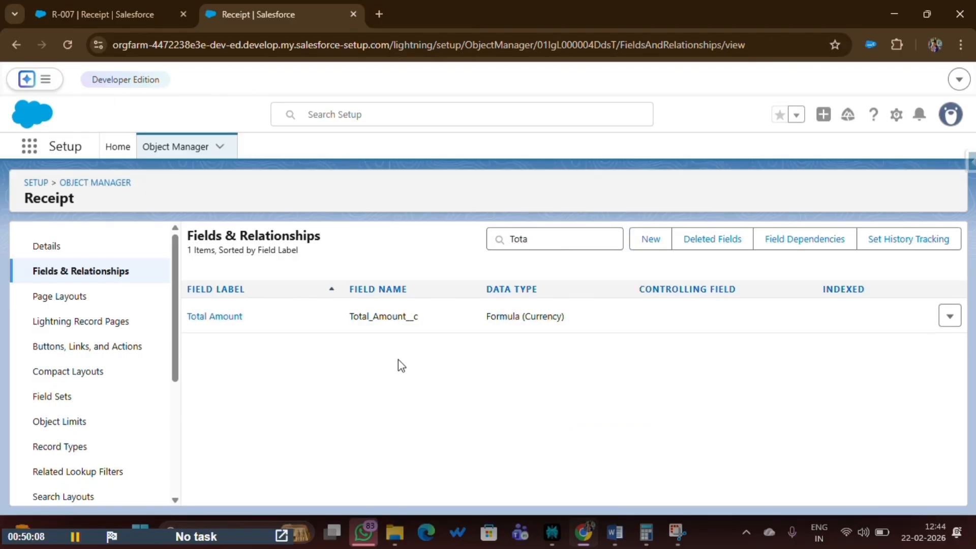
pyautogui.click(70, 297)
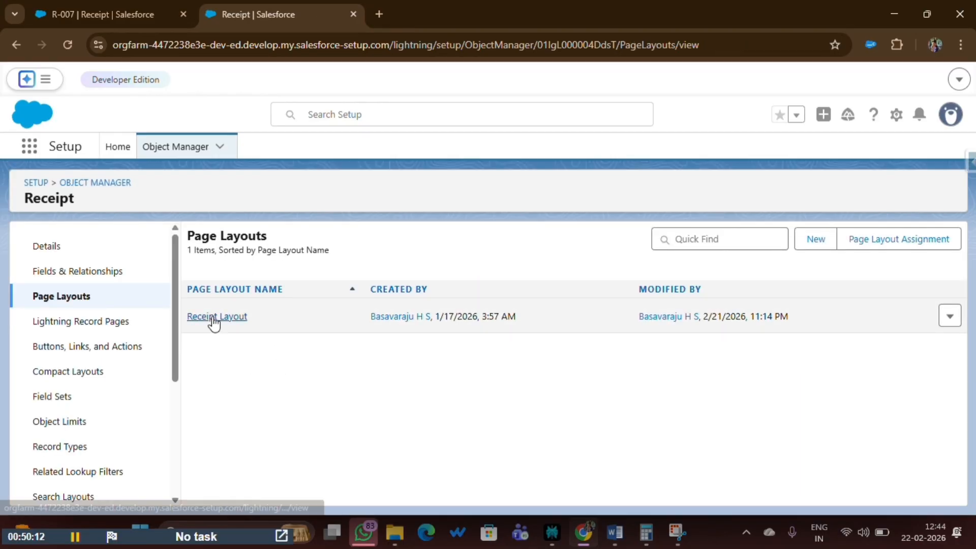
# Place Total Amount under Price in Receipt Layout's right column and quick-save the layout.
pyautogui.click(213, 316)
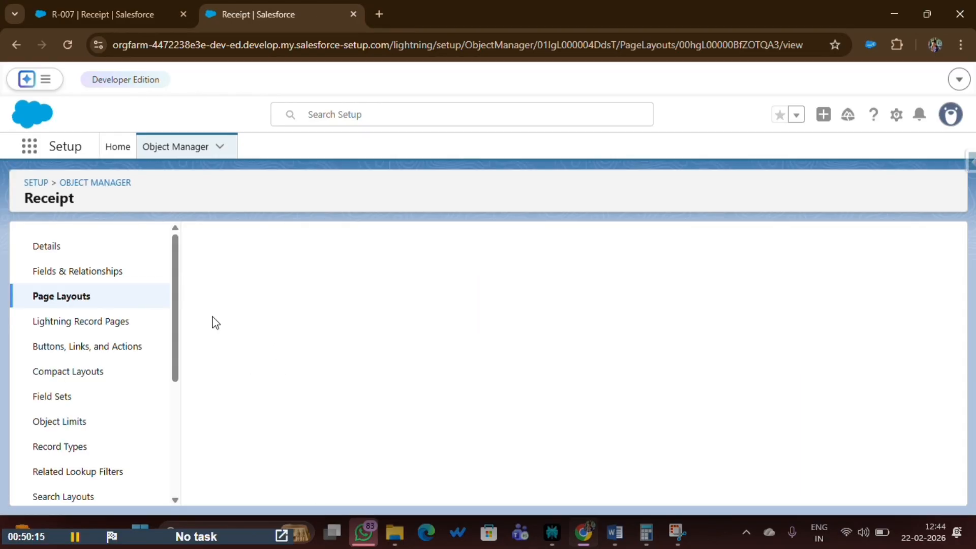
pyautogui.scroll(-6, 290, 427)
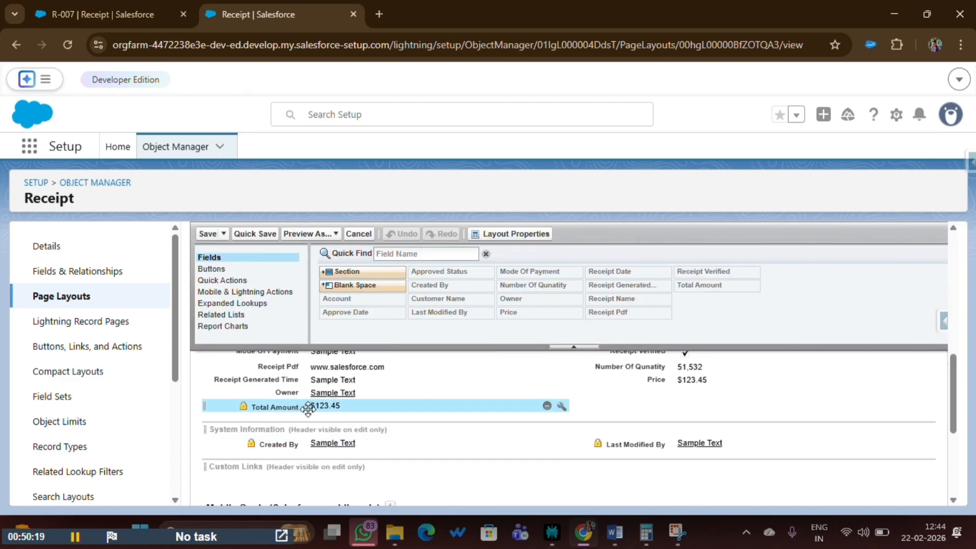
pyautogui.moveTo(300, 409); pyautogui.dragTo(626, 396)
pyautogui.click(242, 232)
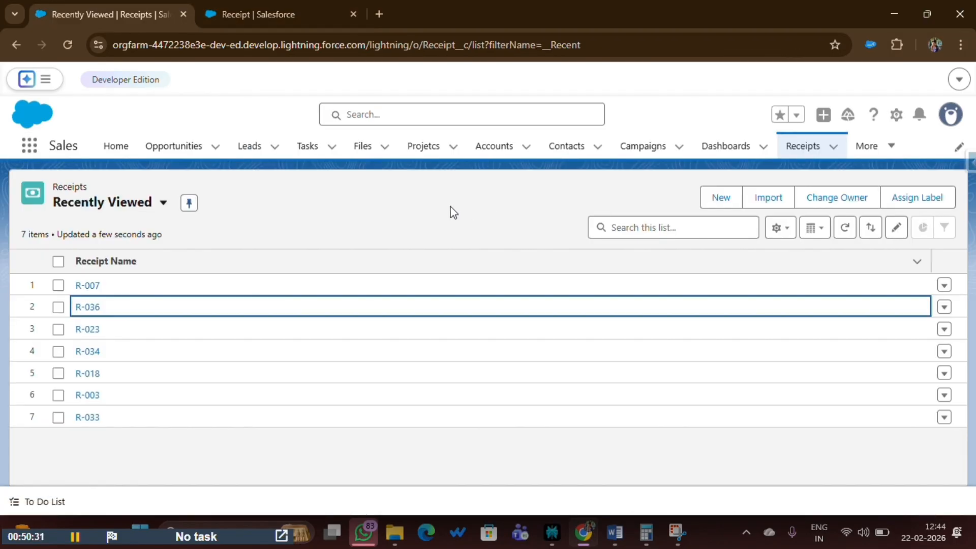
pyautogui.press('F5')
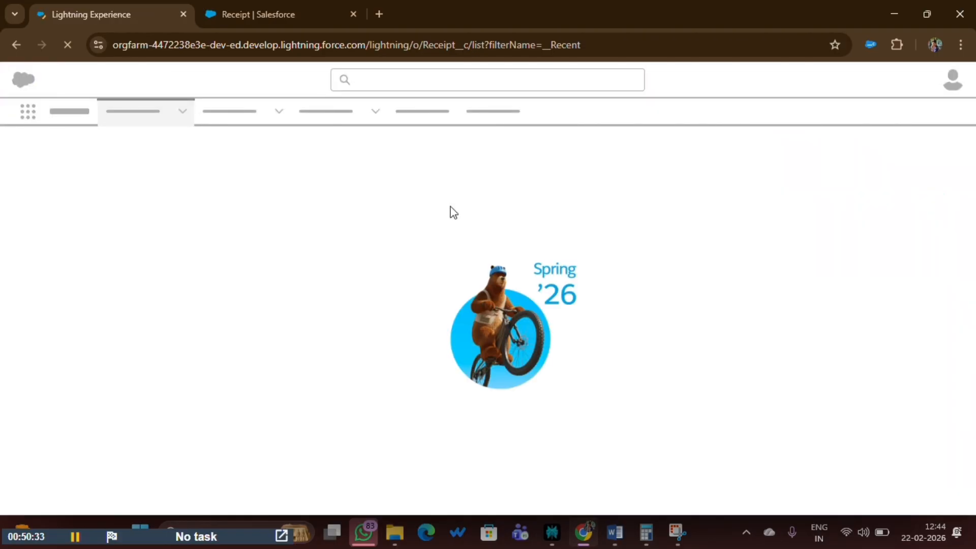
pyautogui.click(708, 199)
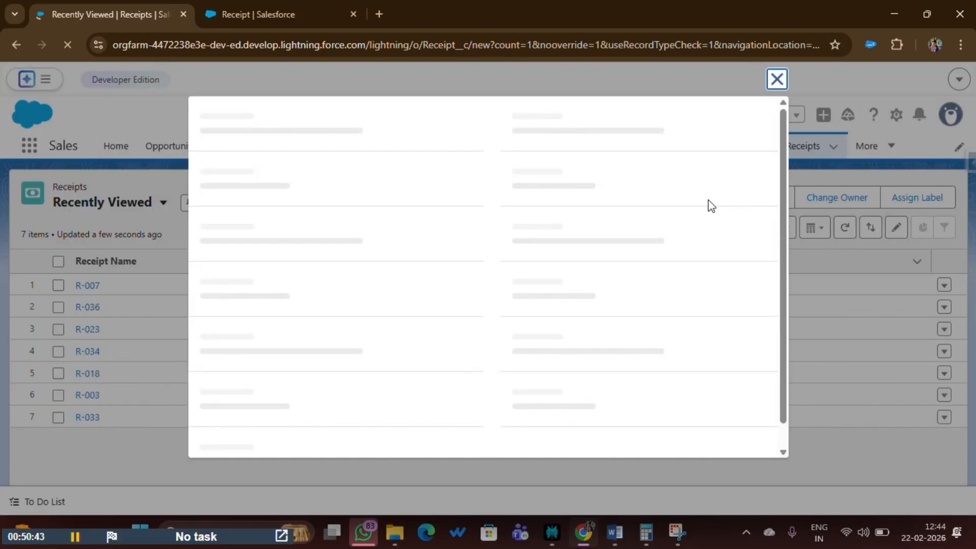
pyautogui.click(776, 79)
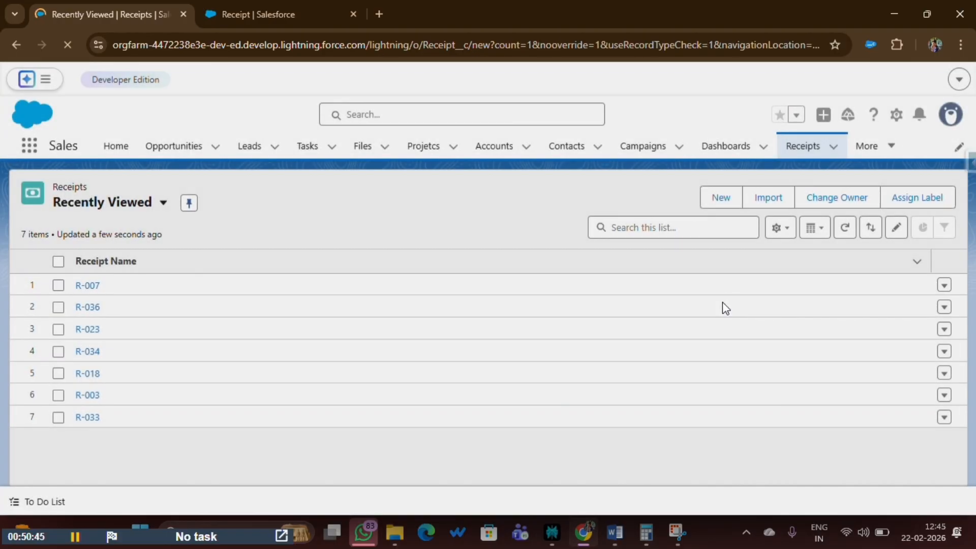
# On a new receipt, set Approve Date 2/21/2026, status Pending, and generated time 12:00 AM.
pyautogui.click(720, 201)
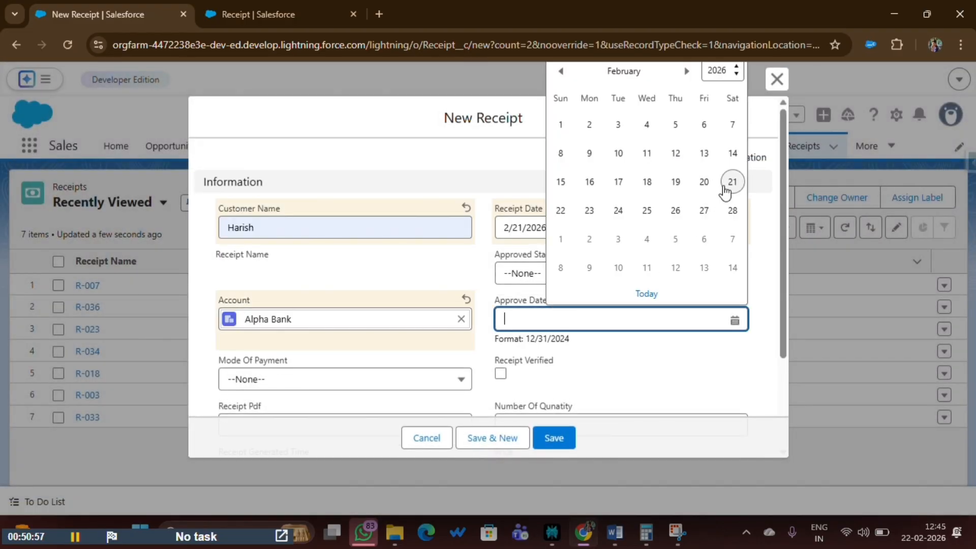
pyautogui.click(727, 187)
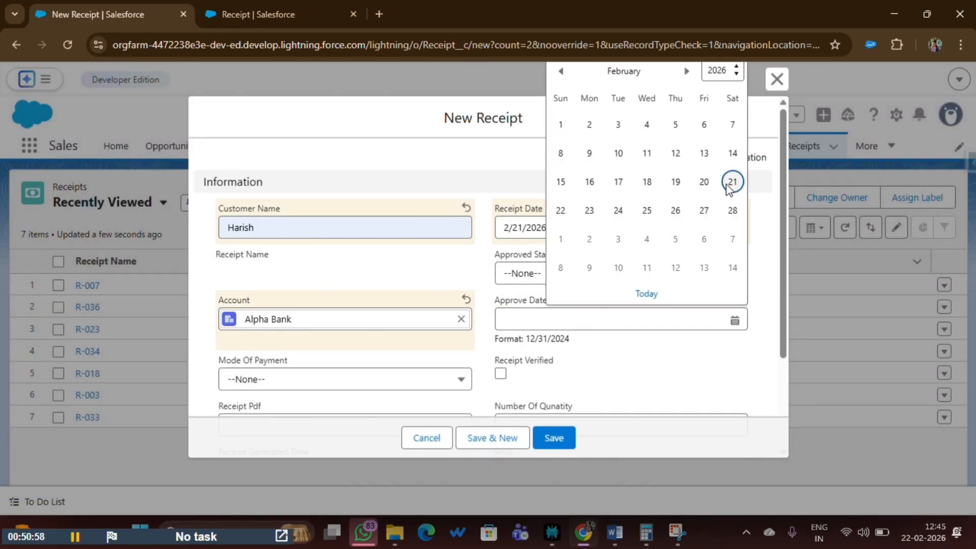
pyautogui.click(512, 277)
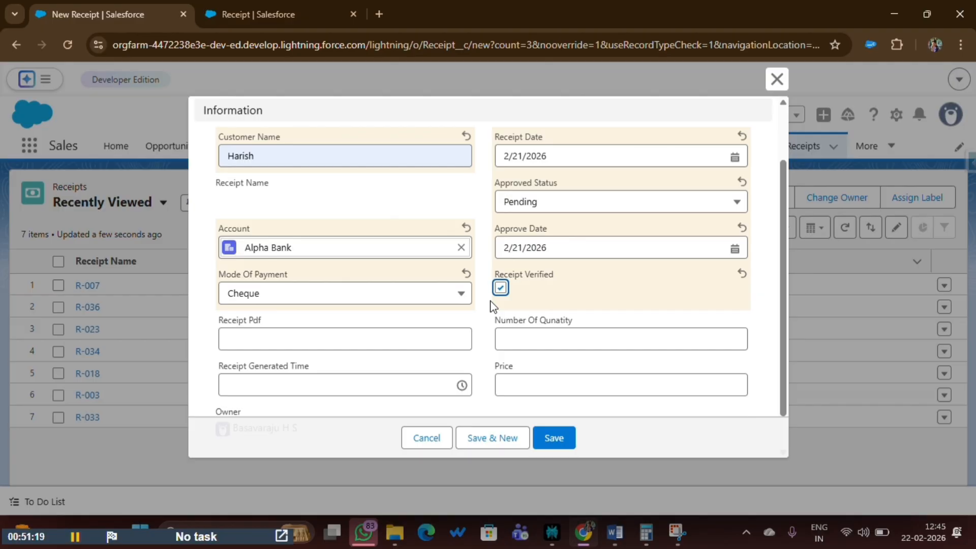
pyautogui.scroll(-1, 321, 324)
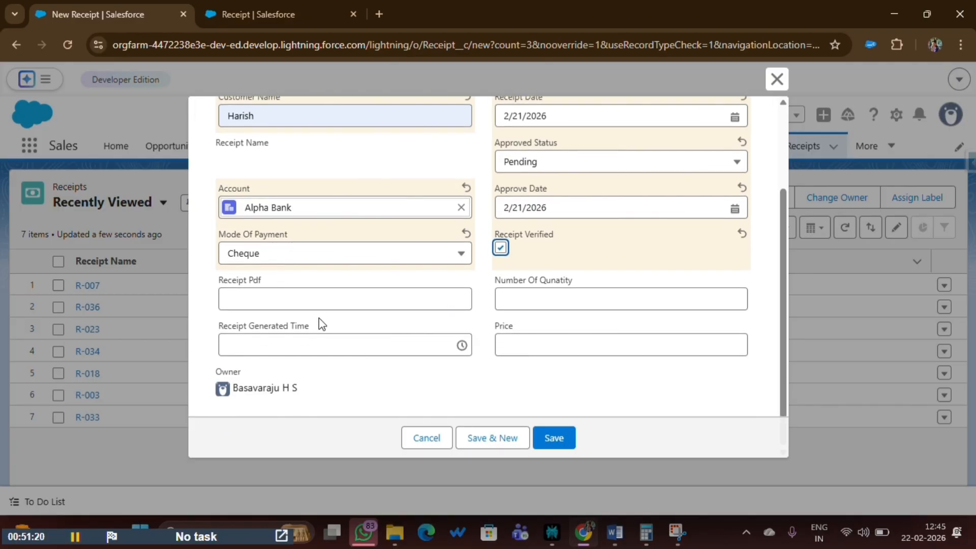
pyautogui.click(251, 344)
pyautogui.click(263, 378)
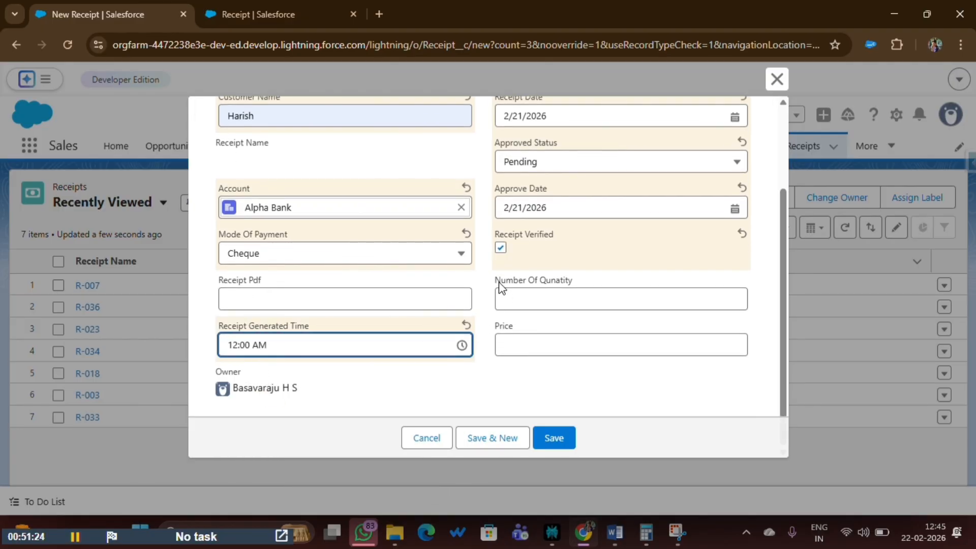
# Enter Number Of Qunatity 2 and Price 69999 on the new receipt.
pyautogui.moveTo(495, 280); pyautogui.dragTo(603, 277)
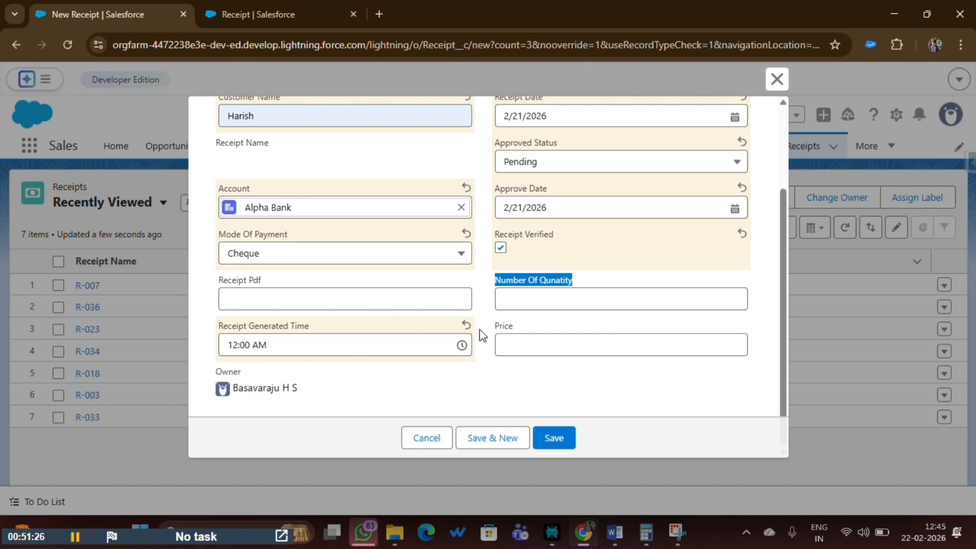
pyautogui.moveTo(491, 325); pyautogui.dragTo(543, 328)
pyautogui.moveTo(495, 281); pyautogui.dragTo(593, 278)
pyautogui.moveTo(515, 331); pyautogui.dragTo(500, 331)
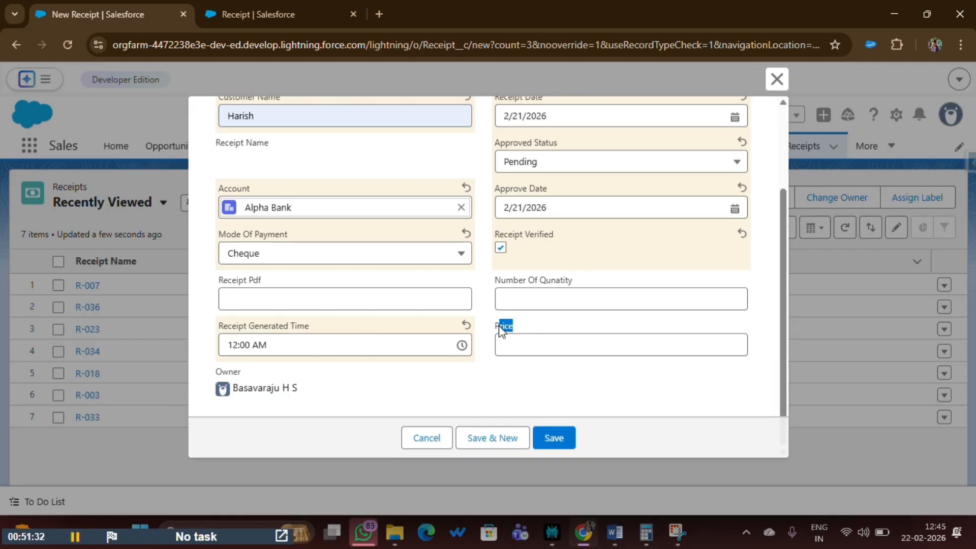
pyautogui.click(512, 300)
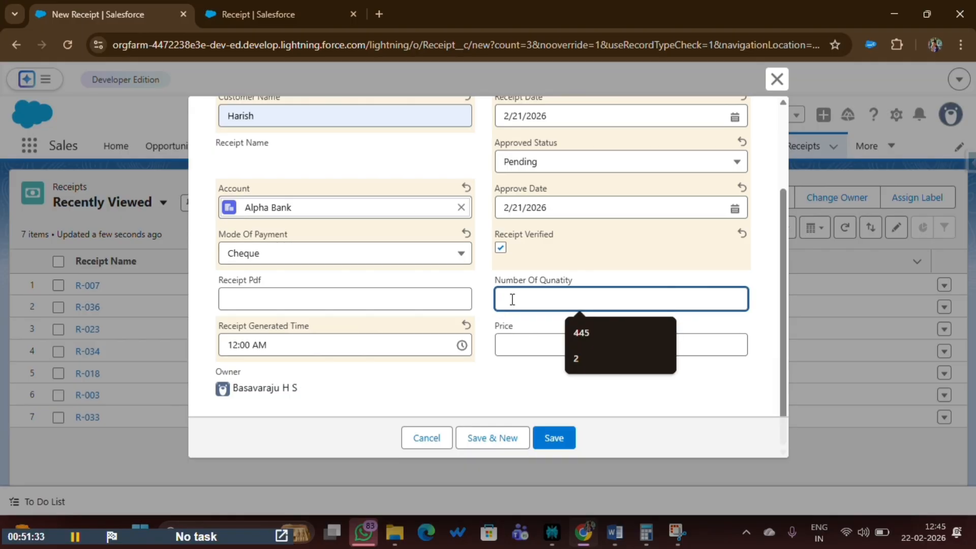
pyautogui.click(575, 360)
pyautogui.click(541, 348)
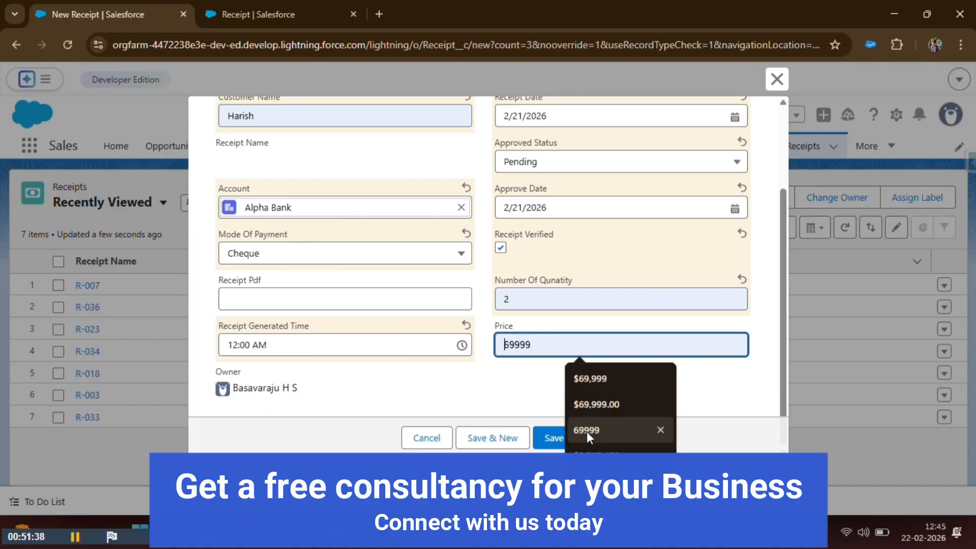
pyautogui.click(586, 431)
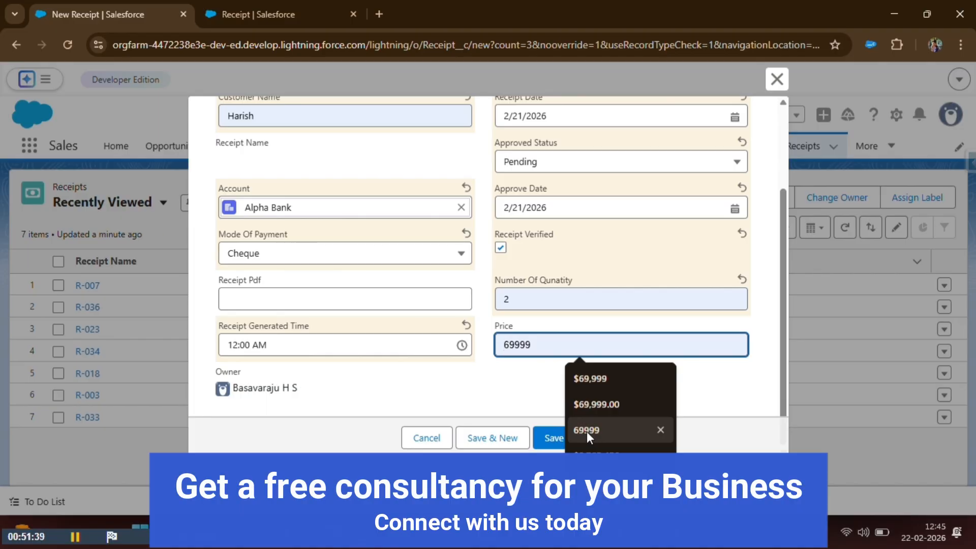
# Save receipt R-037 and check its computed Total Amount of $139,998.00.
pyautogui.click(553, 436)
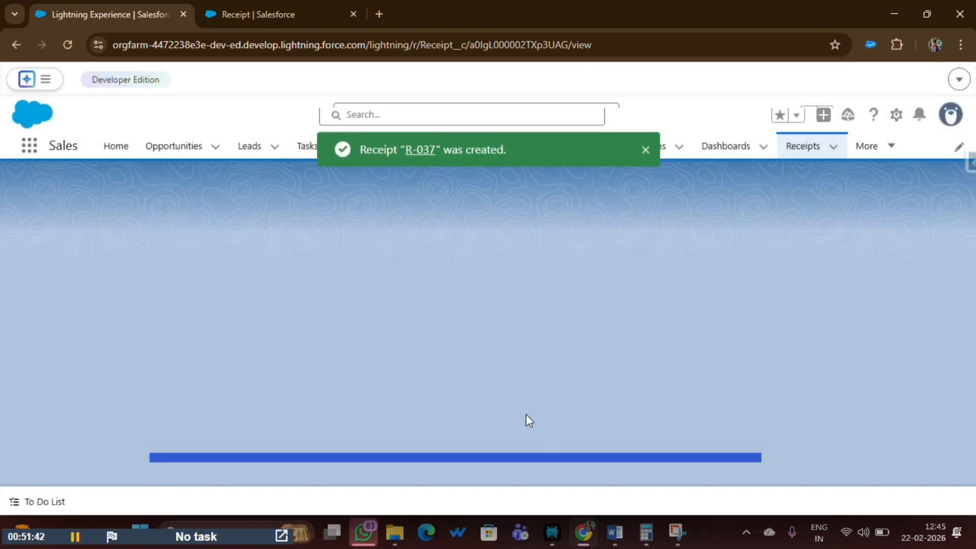
pyautogui.scroll(-3, 402, 361)
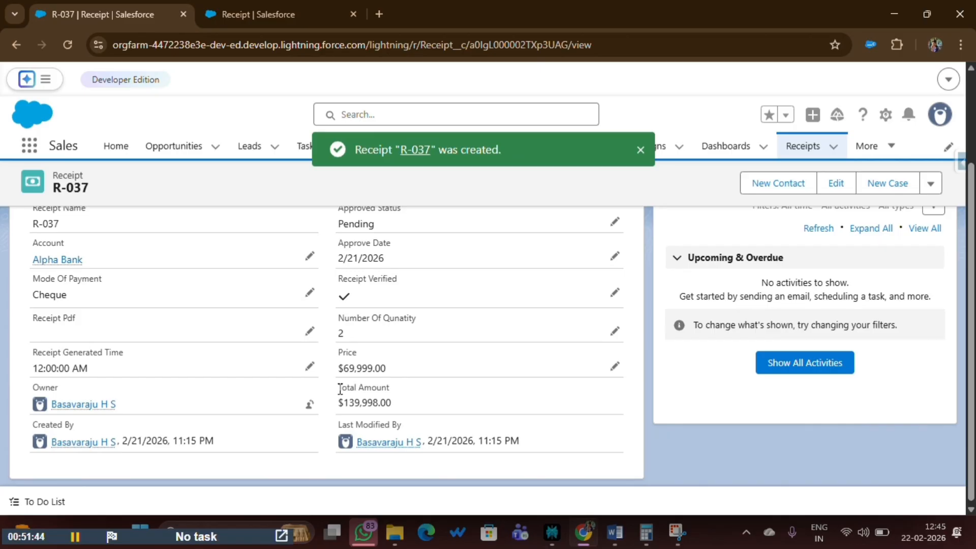
pyautogui.moveTo(338, 388); pyautogui.dragTo(413, 389)
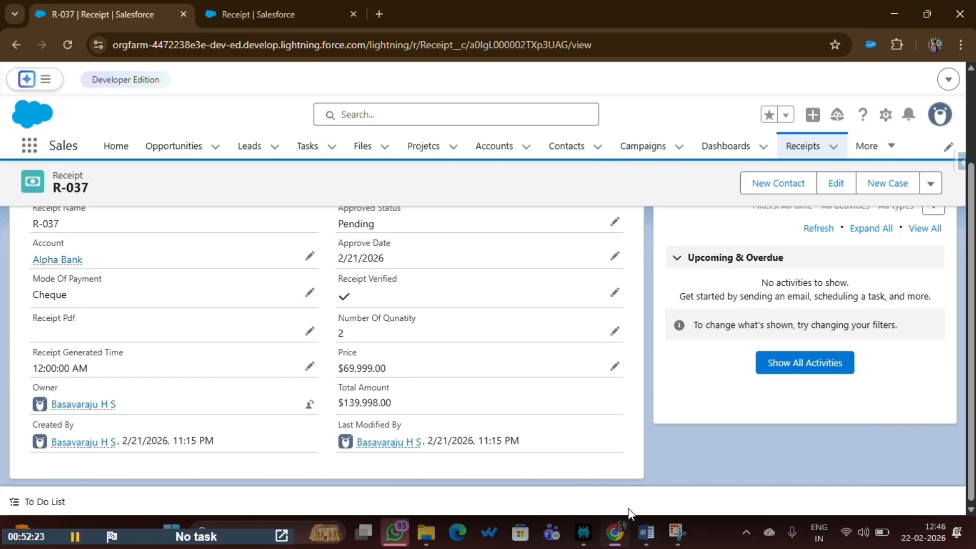
# Remove the extra space before the Word note's Age formula and highlight its Today() and 365 parts.
pyautogui.click(649, 530)
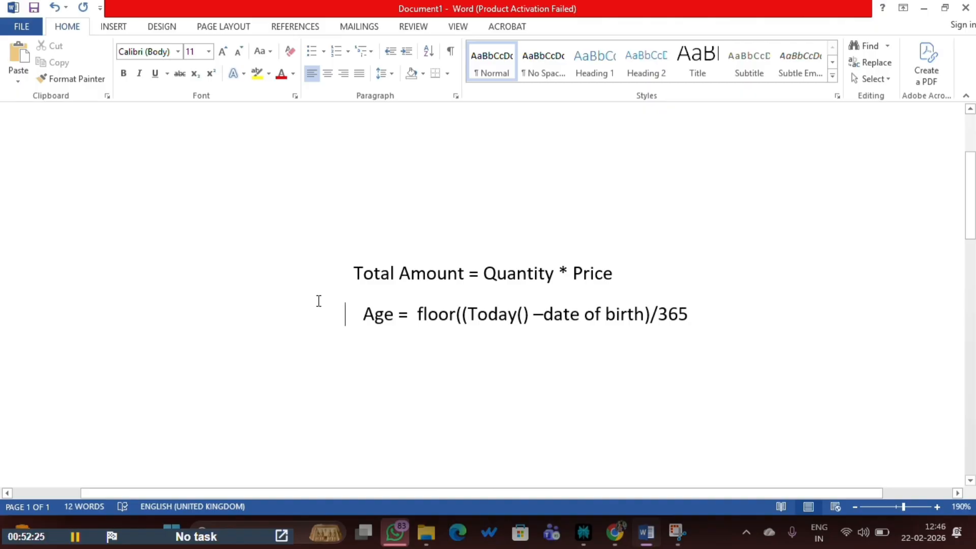
pyautogui.press('BackSpace')
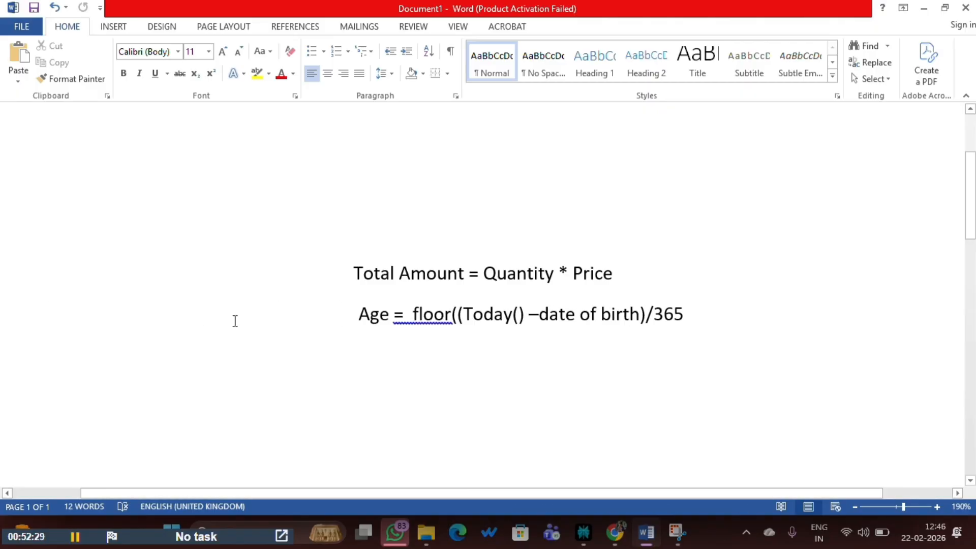
pyautogui.moveTo(345, 314); pyautogui.dragTo(721, 325)
pyautogui.click(396, 321)
pyautogui.click(474, 332)
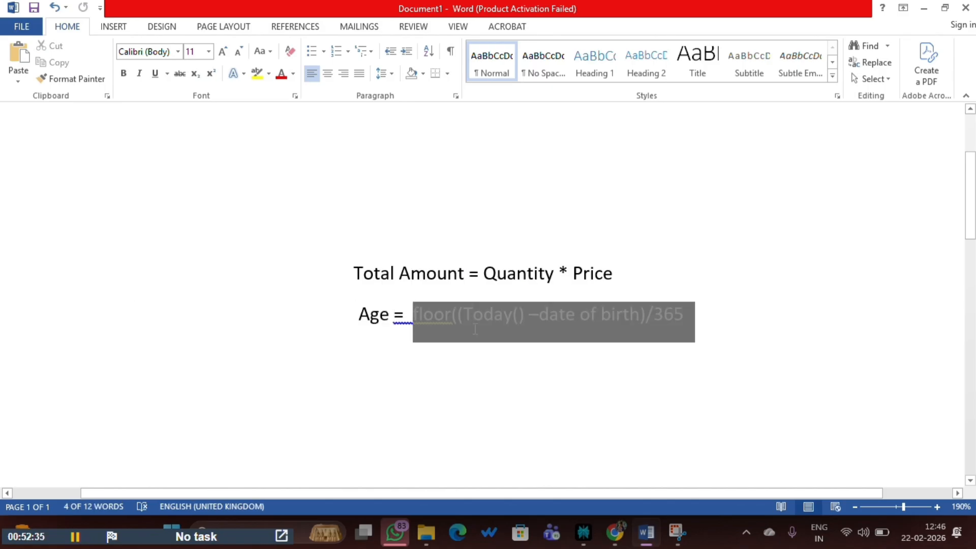
pyautogui.moveTo(464, 315); pyautogui.dragTo(630, 315)
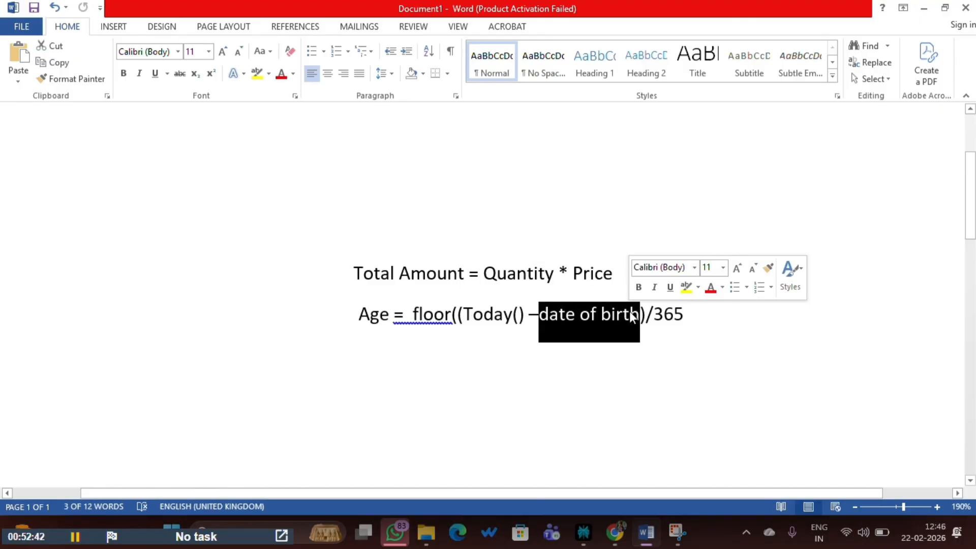
pyautogui.doubleClick(668, 314)
pyautogui.click(499, 338)
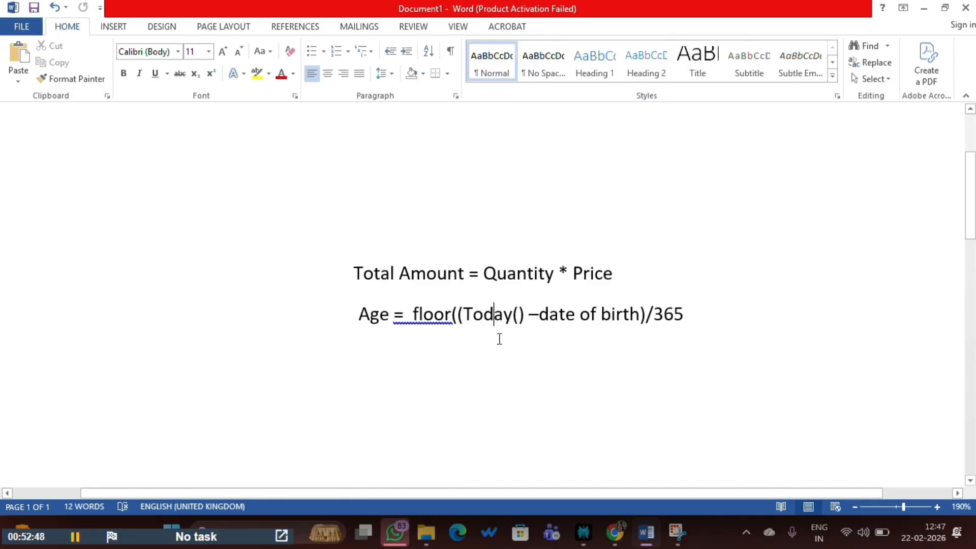
pyautogui.click(363, 318)
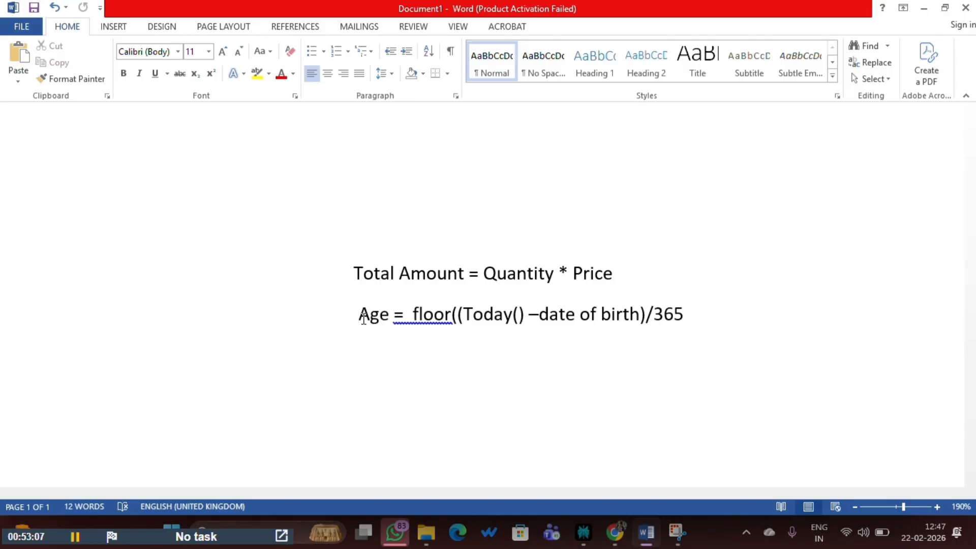
pyautogui.click(617, 542)
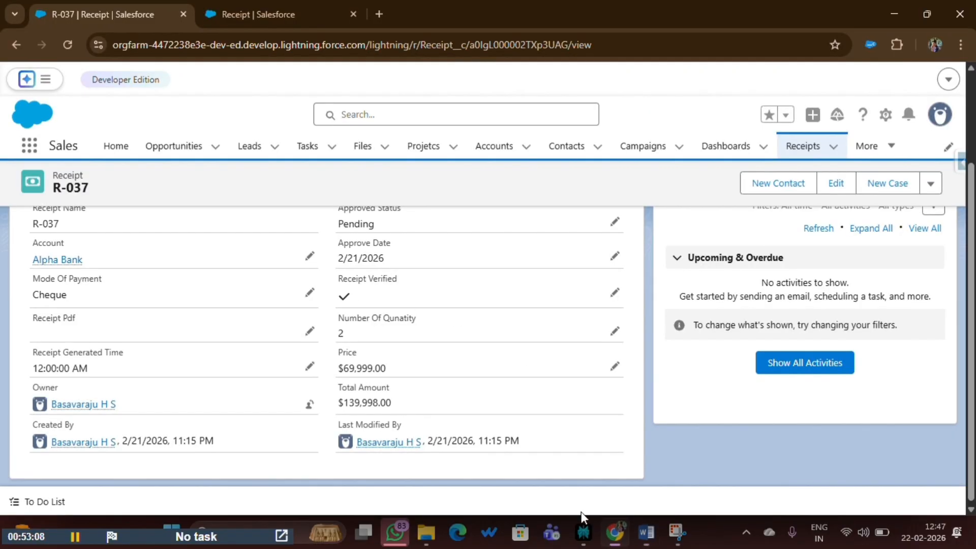